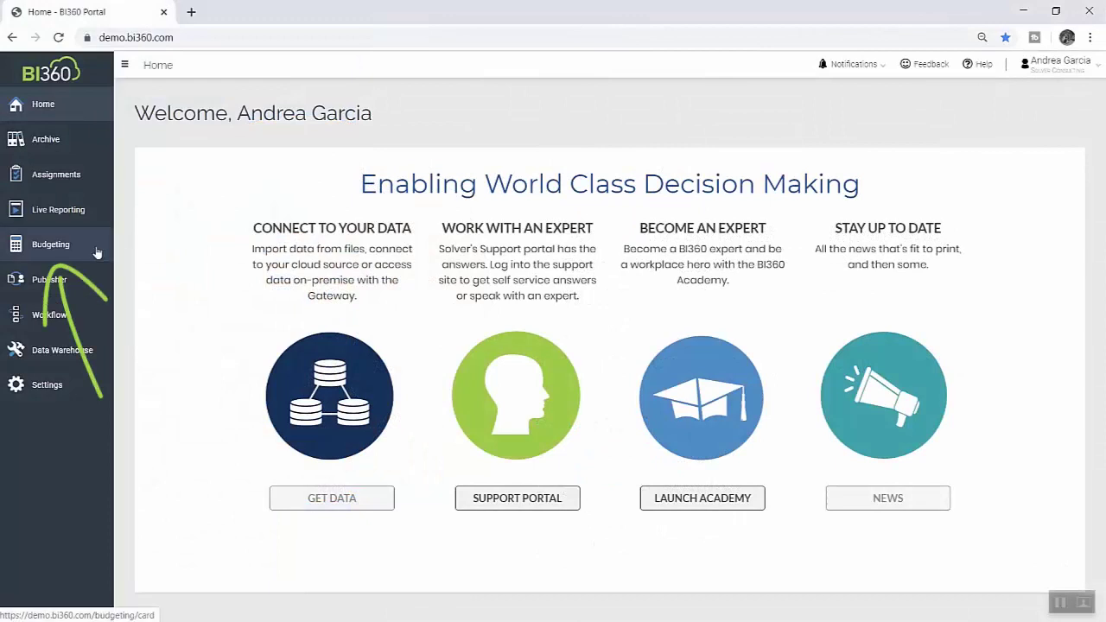
Step: Go to the Budgeting report library and launch the B502 - Strategy and Goals template
left_click(99, 251)
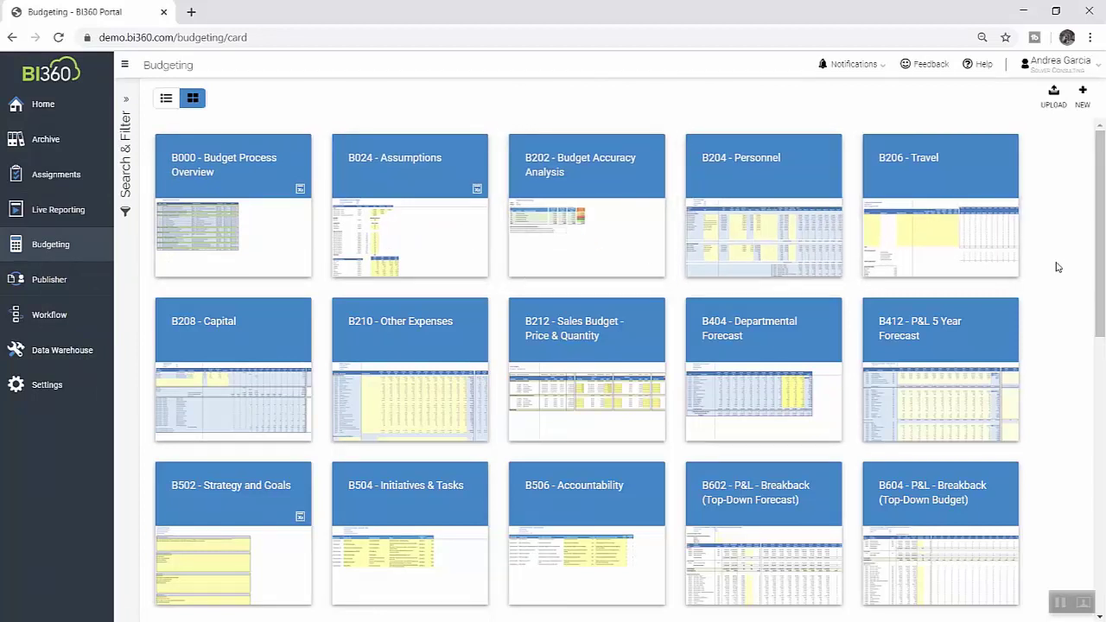
left_click_drag(1102, 268, 1102, 338)
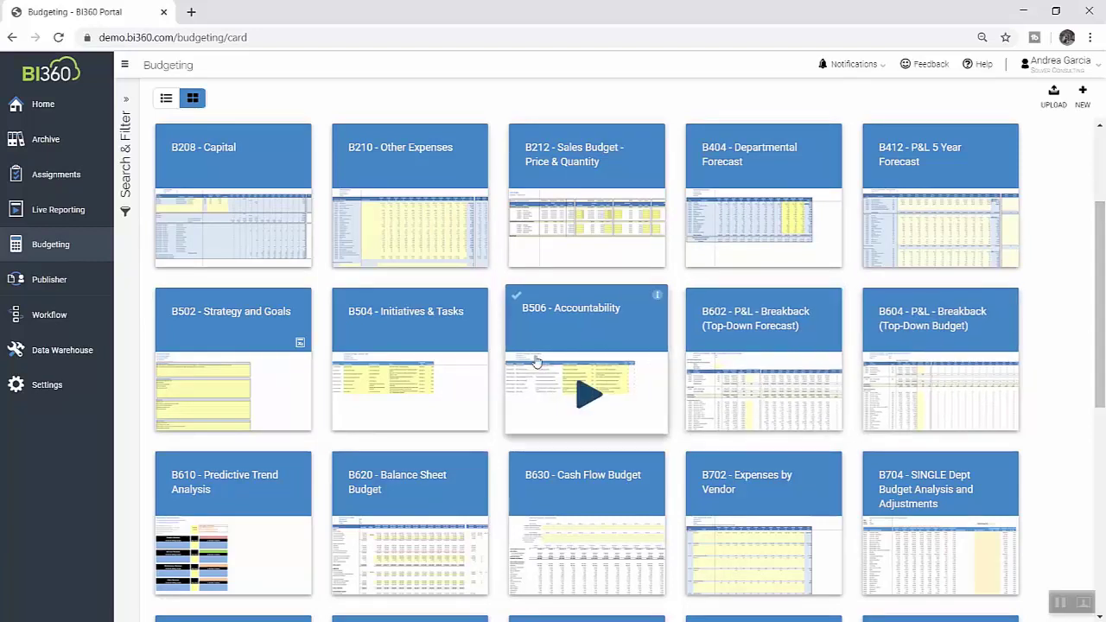
mouse_move(350, 371)
mouse_move(231, 397)
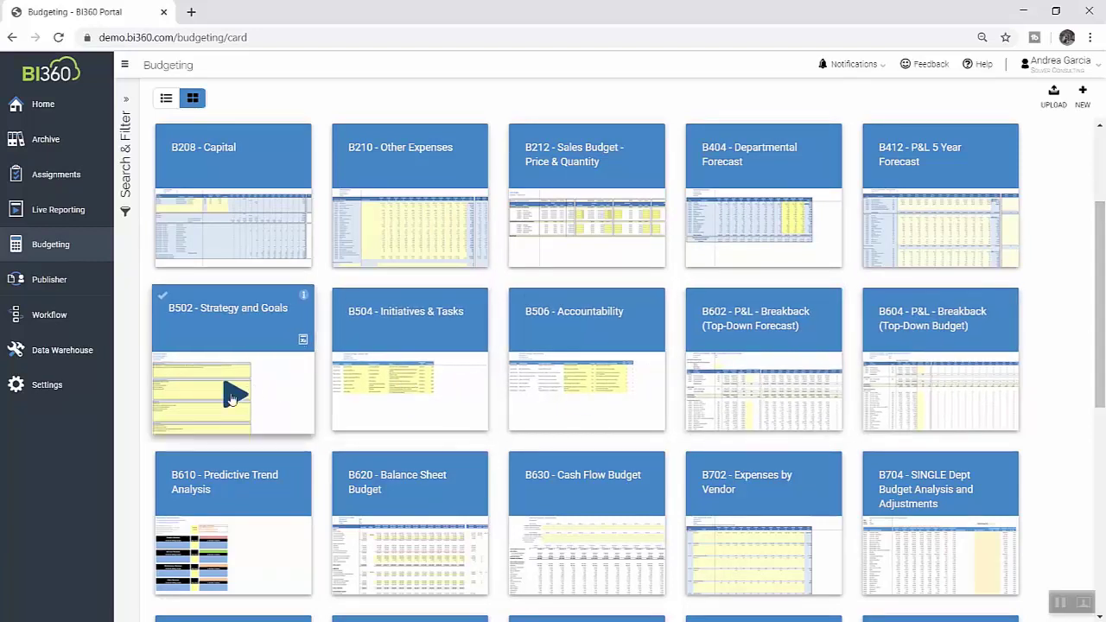
left_click(231, 397)
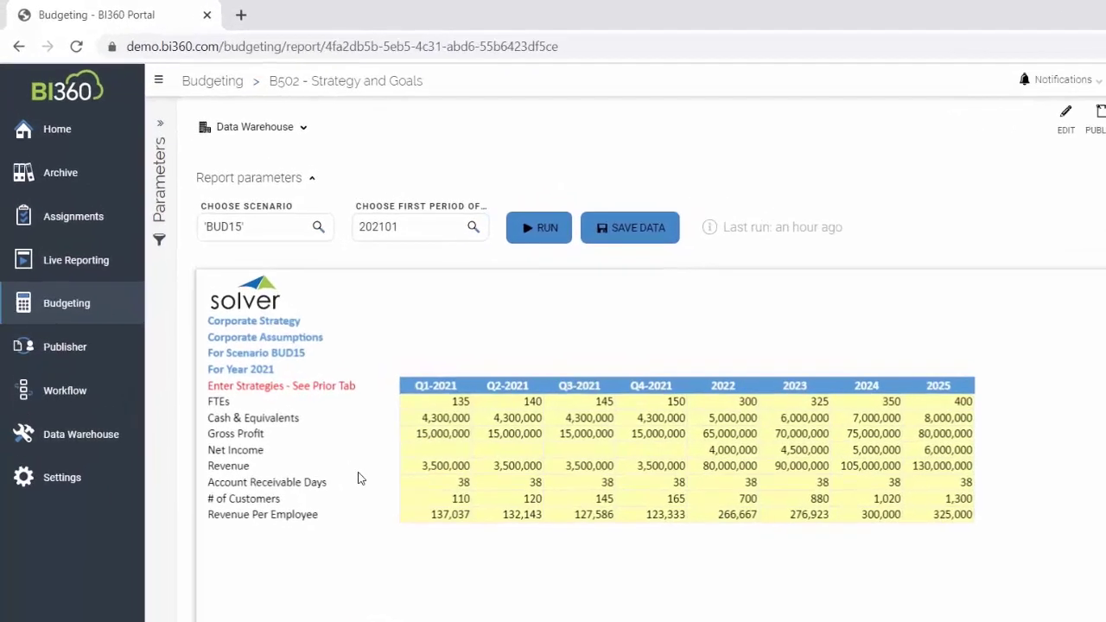
Step: Enter 875,000 as Q1-2021 Net Income and fill it across Q2–Q4 2021
left_click(434, 475)
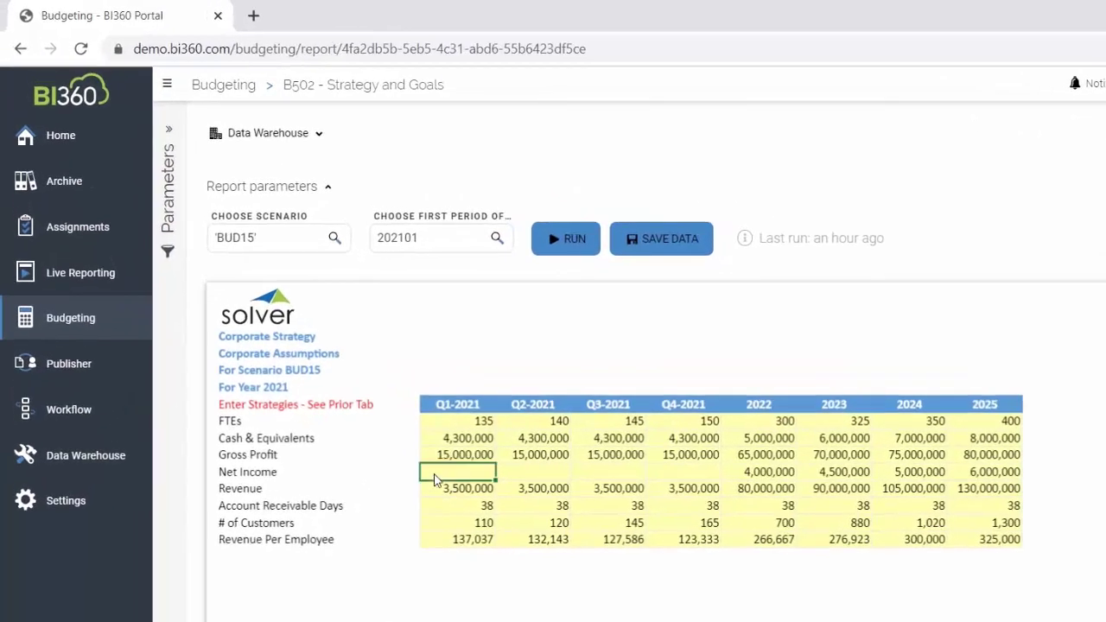
type("875000")
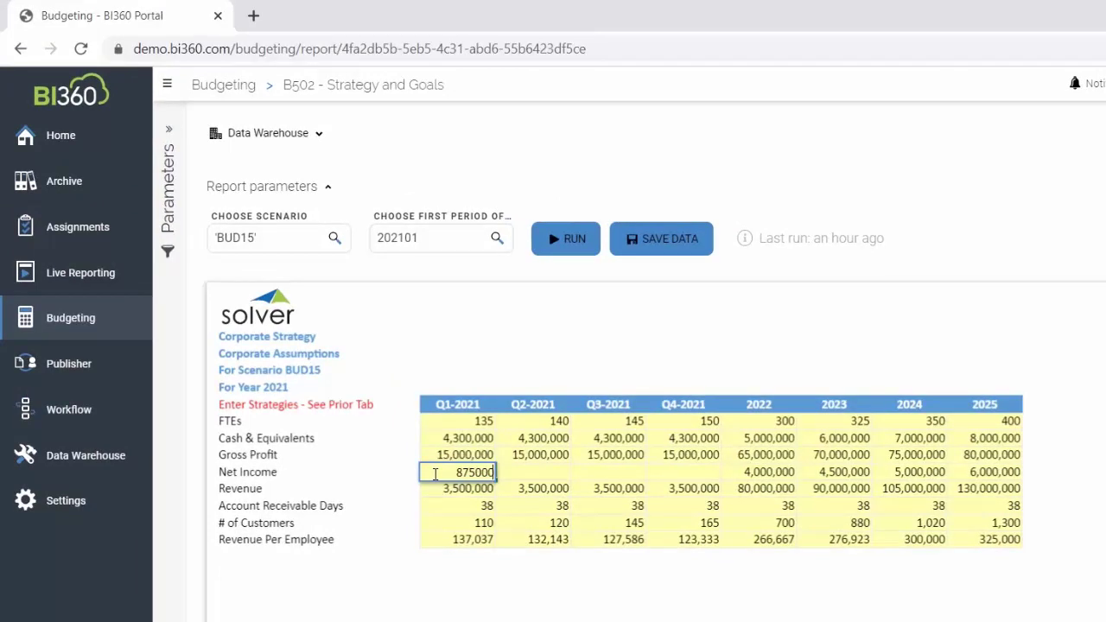
key("Return")
key("shift+Right")
key("shift+Right")
key("shift+Right")
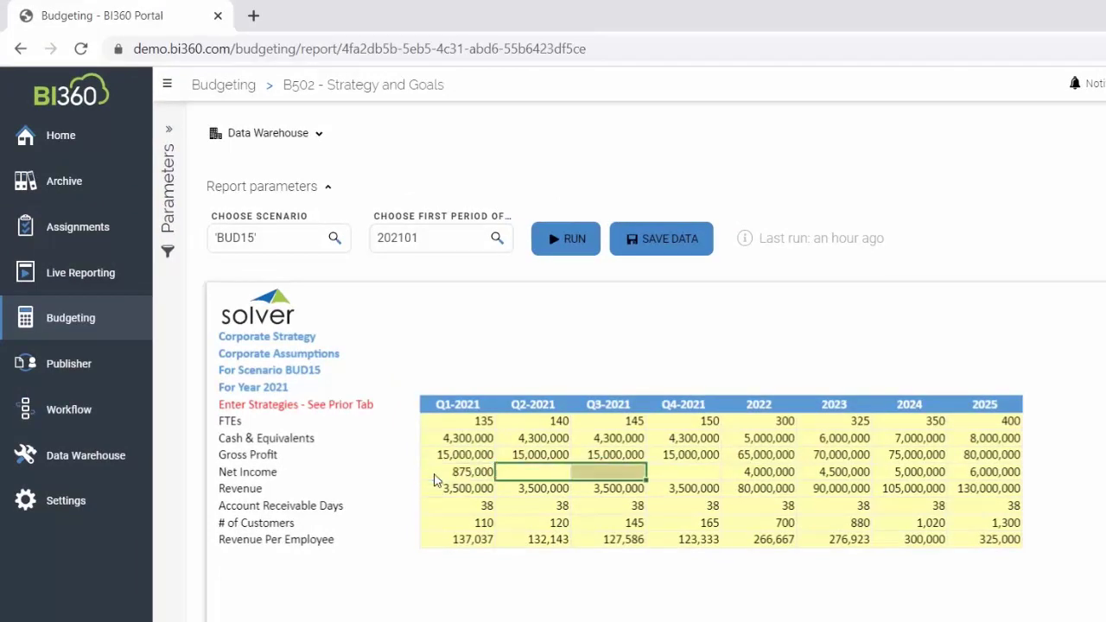
key("ctrl+r")
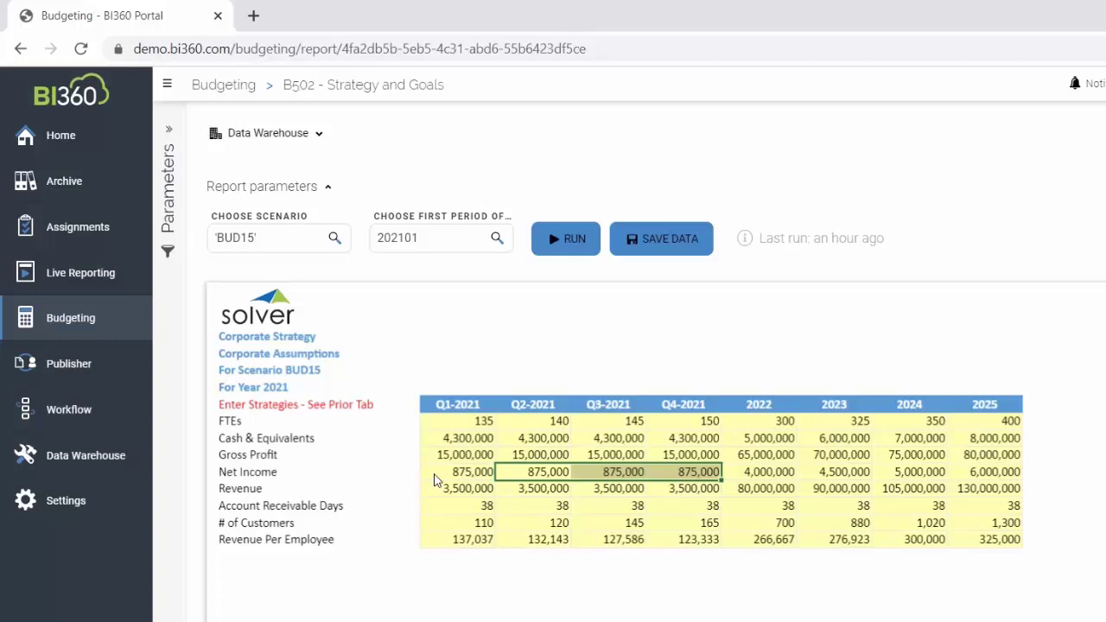
Step: Save the goal data and enter 3,500,000 as the desired net income in the breakback
left_click(654, 253)
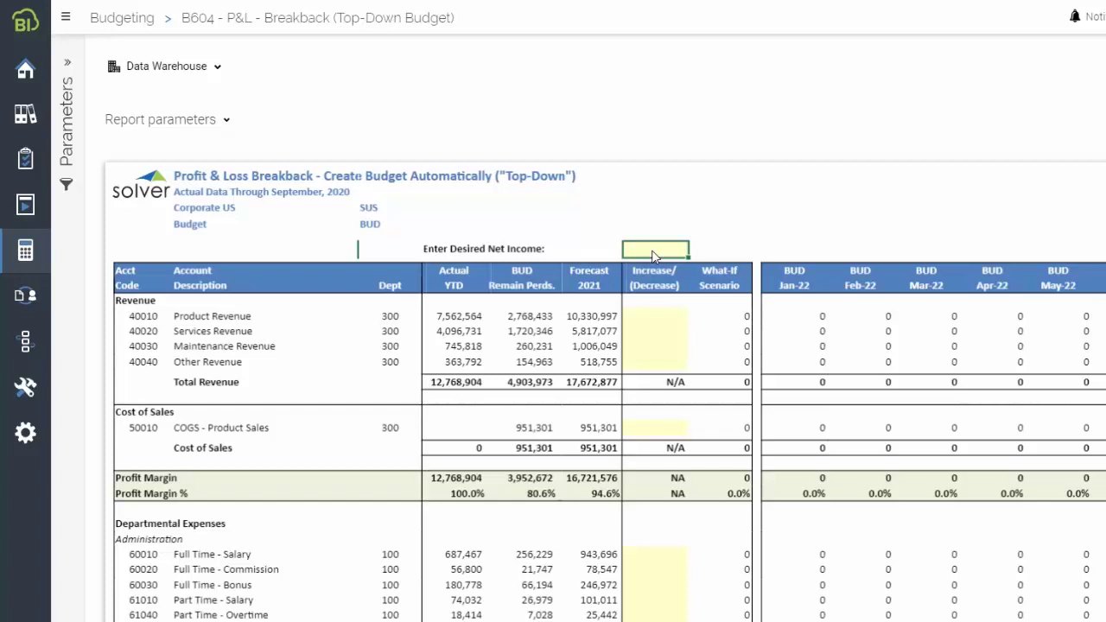
double_click(653, 251)
type("3,5")
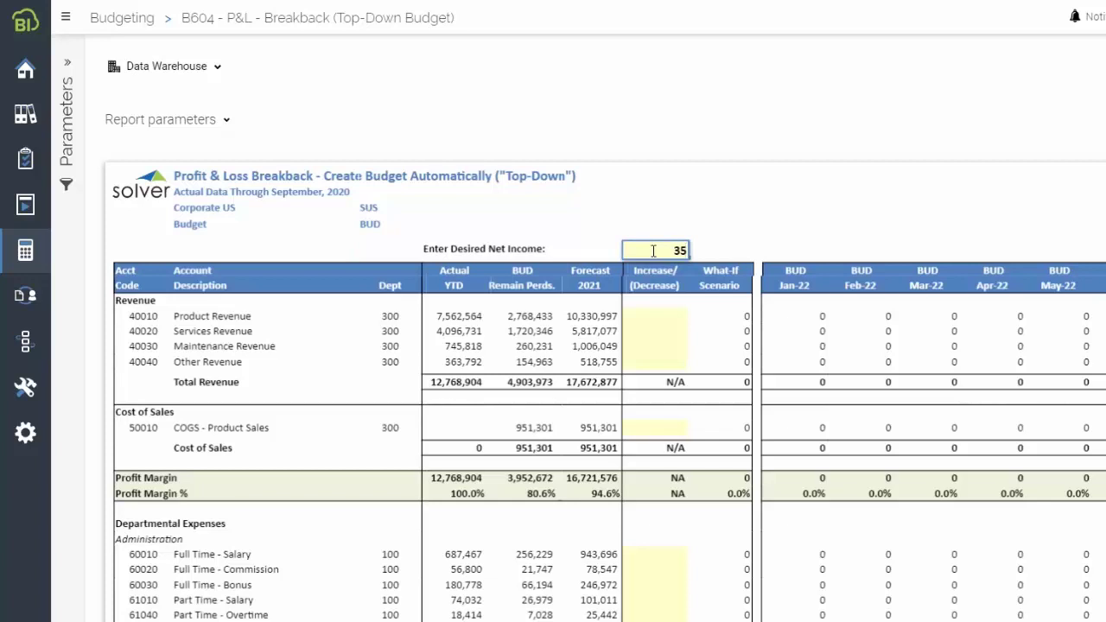
type("00,000")
key("Return")
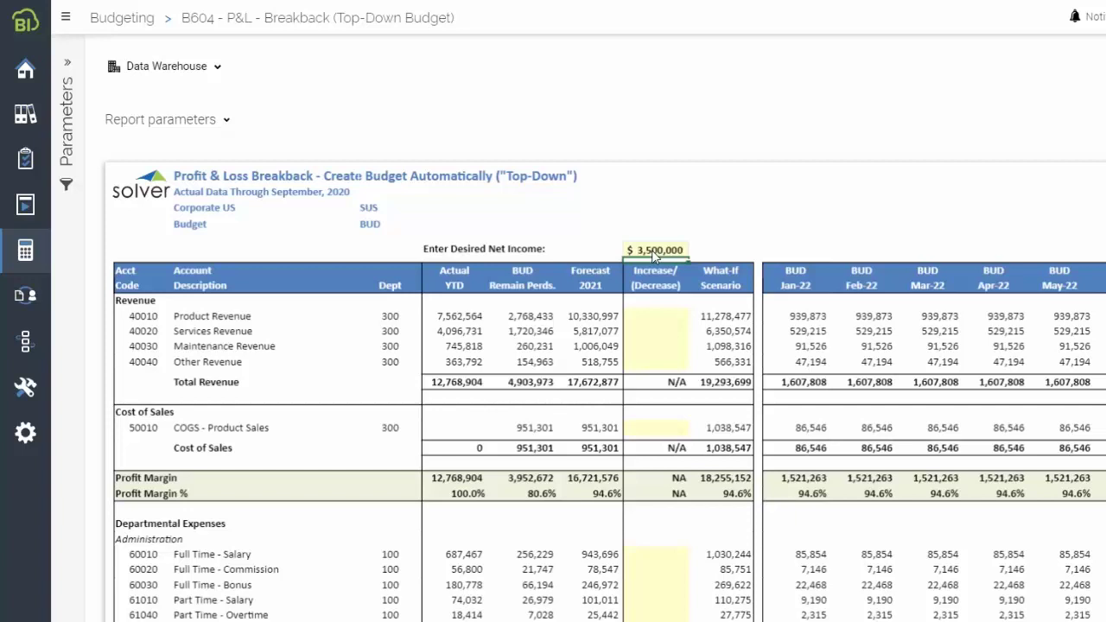
Step: Set a 10% increase for Product Revenue 40010 and -5% for Other Revenue 40040
left_click(652, 323)
double_click(650, 320)
type(".1")
key("Return")
key("Down")
key("Down")
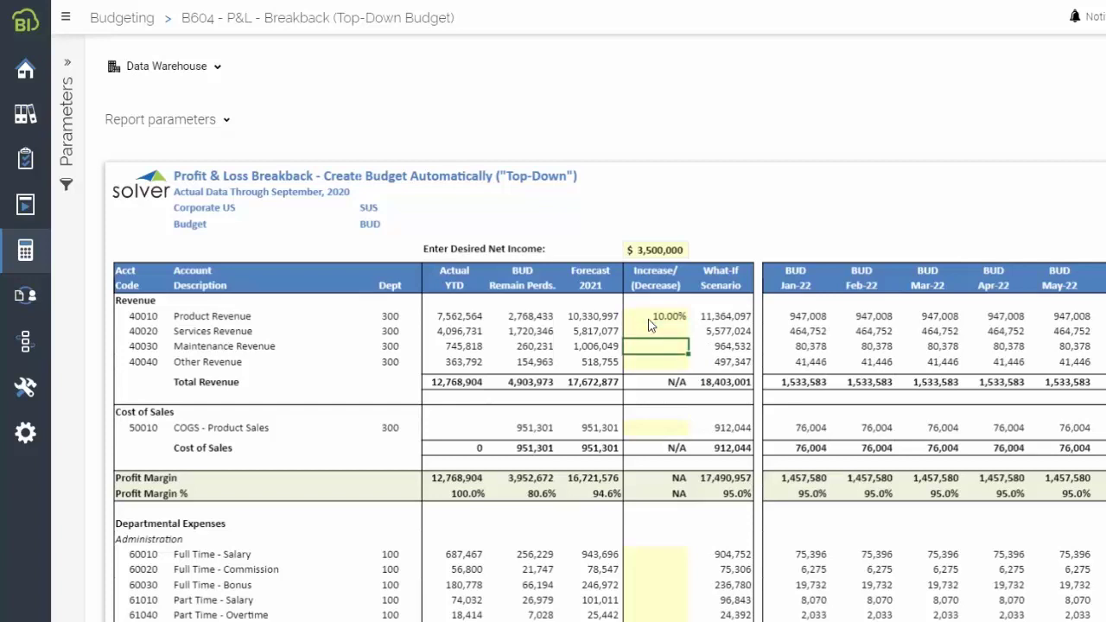
type("-.05")
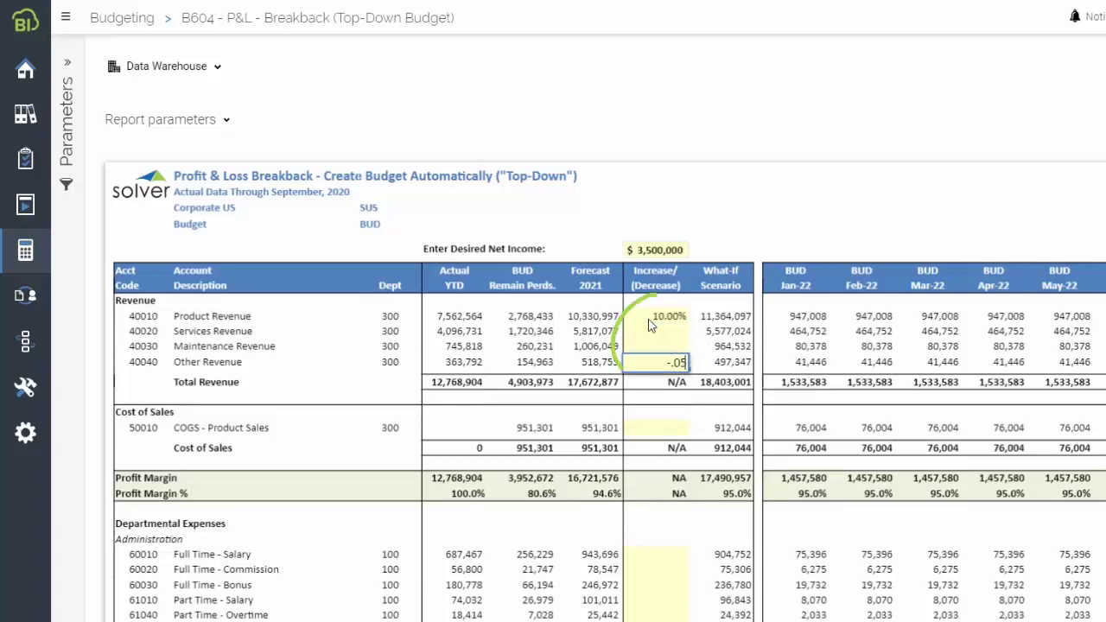
key("Return")
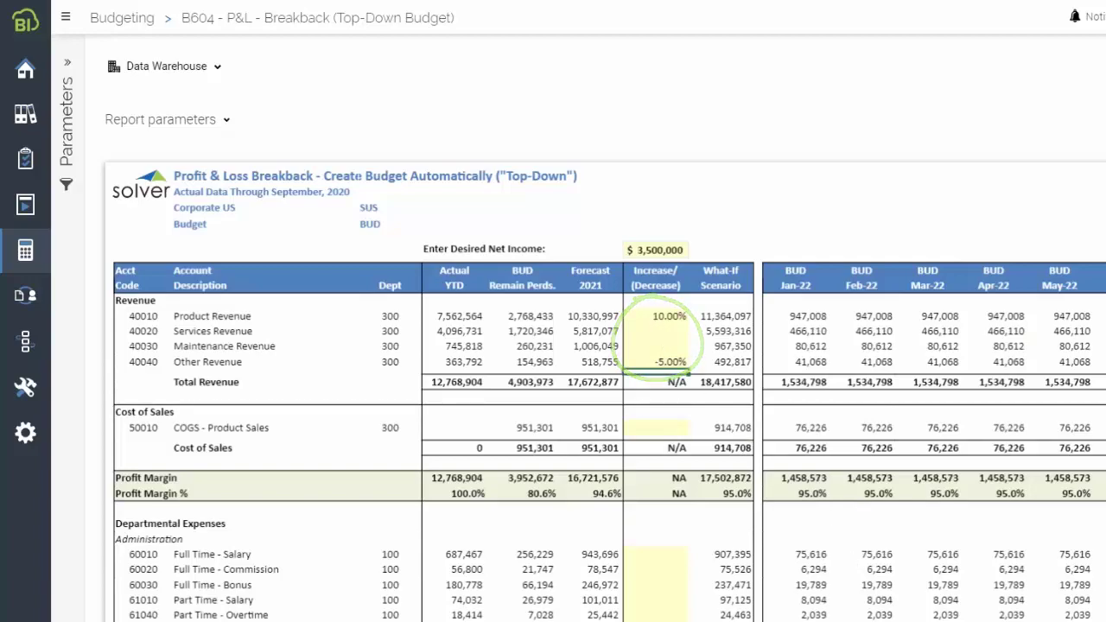
scroll(754, 592, "right", 5)
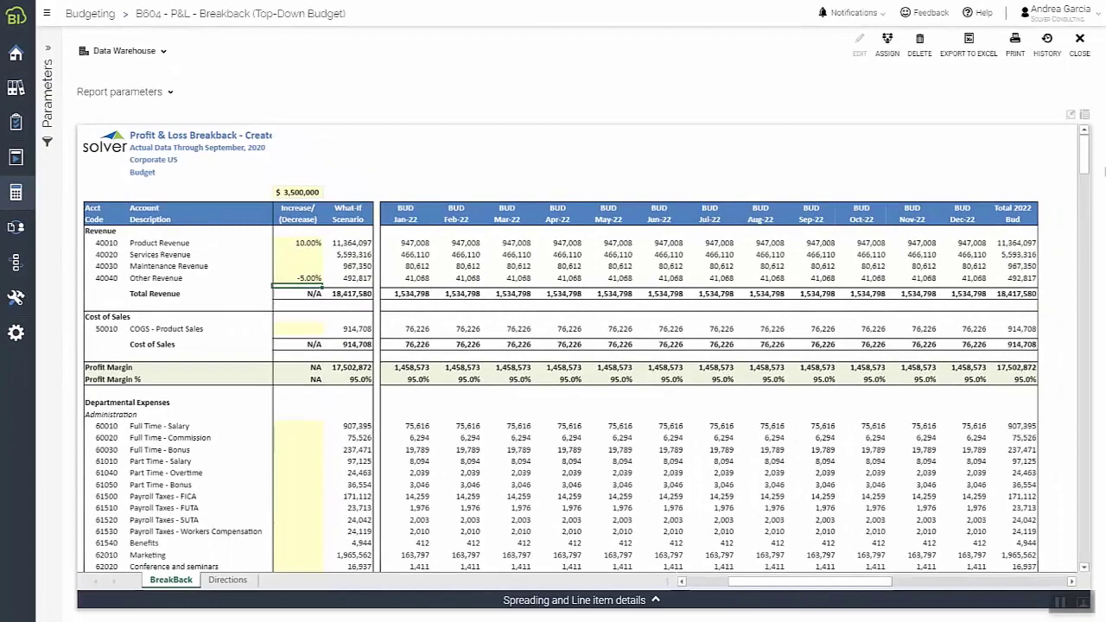
left_click_drag(1083, 154, 1067, 522)
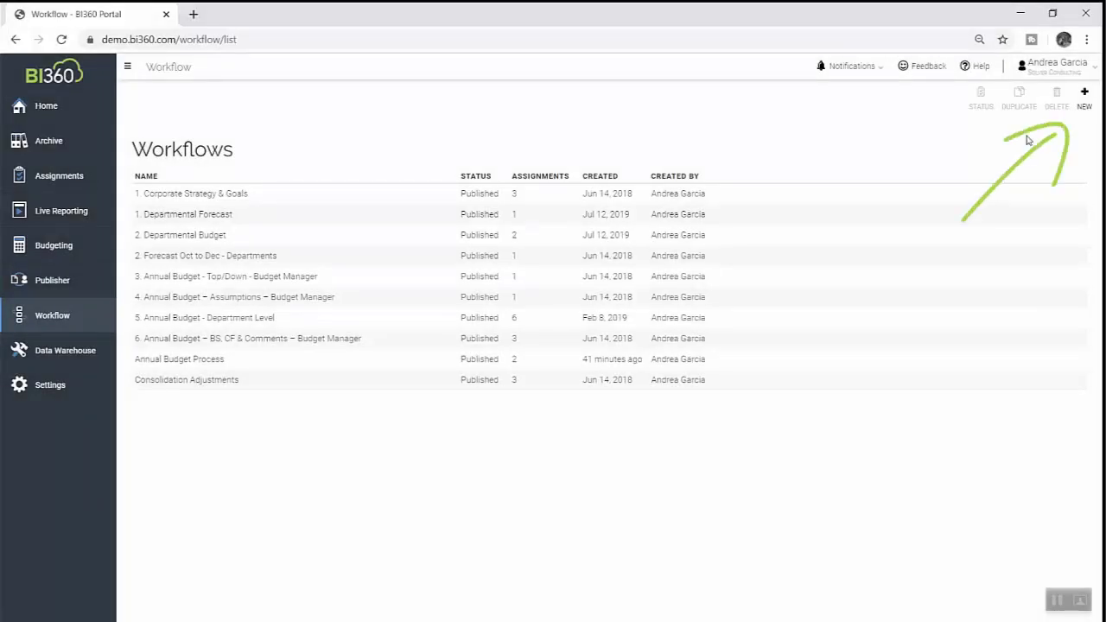
Step: Start a new workflow from the Workflows toolbar
left_click(1084, 96)
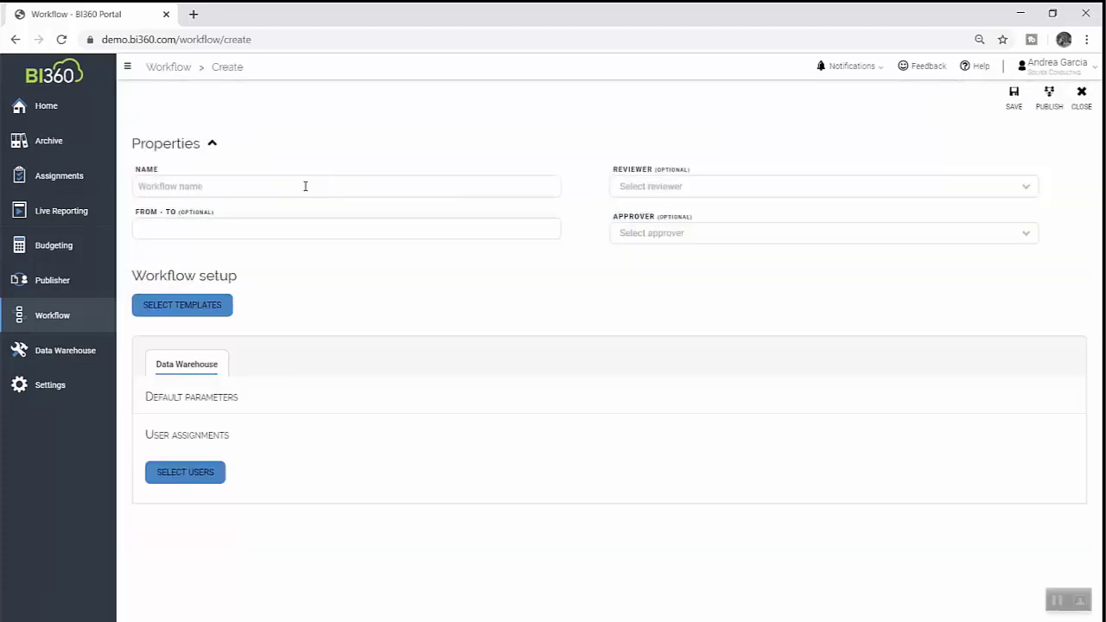
Step: Name the workflow 'Annual Budget Process' with a 01/01/2020–01/31/2020 date range
left_click(304, 186)
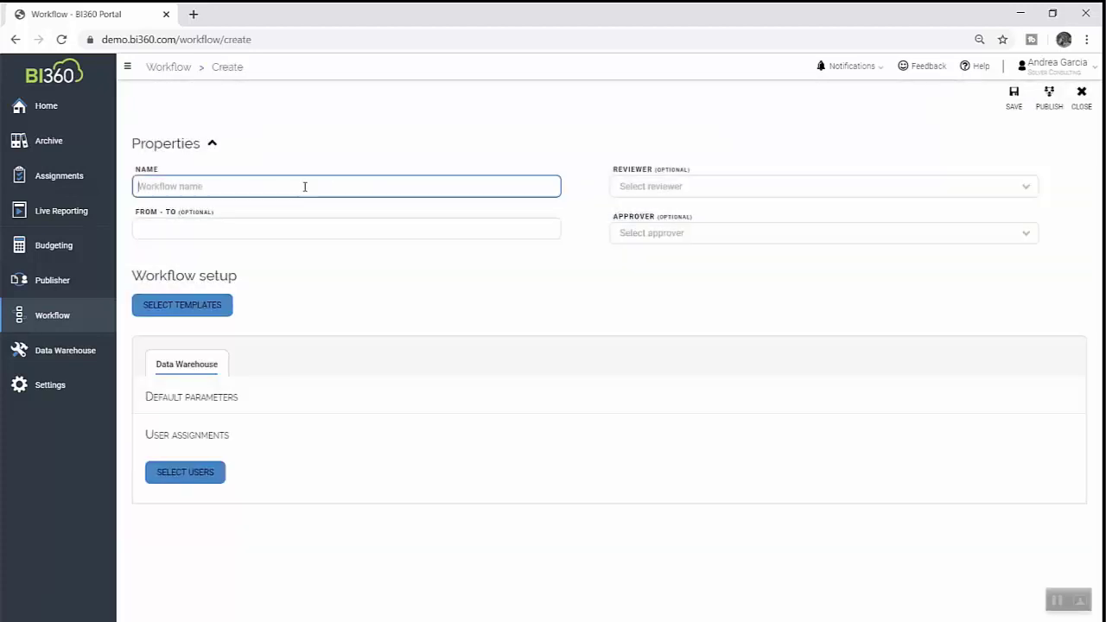
type("Annu")
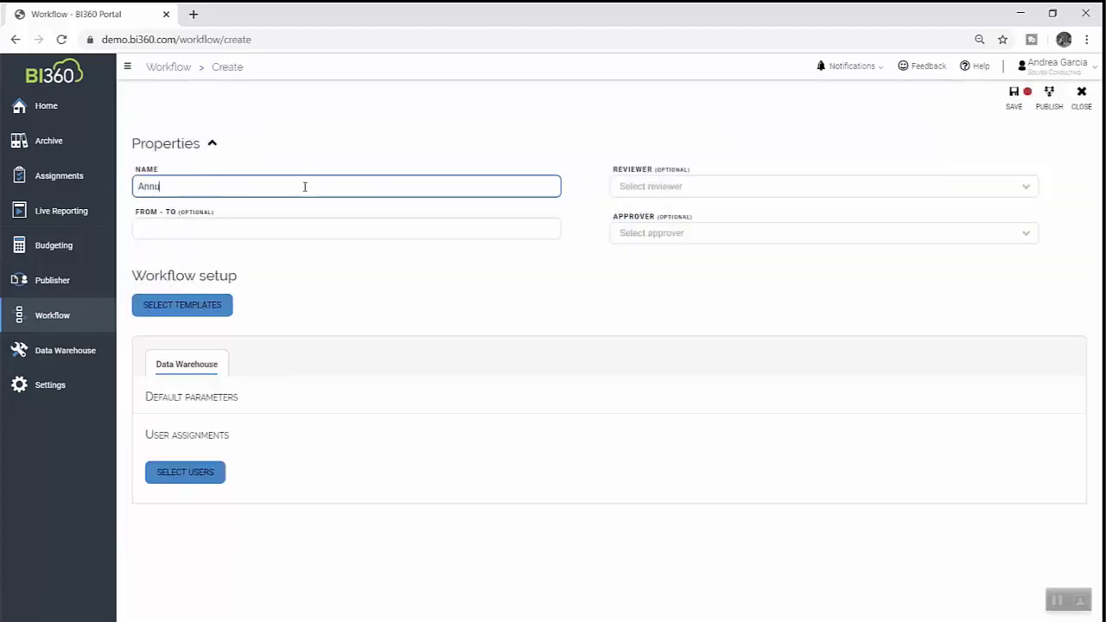
type("al Budget Process")
left_click(311, 226)
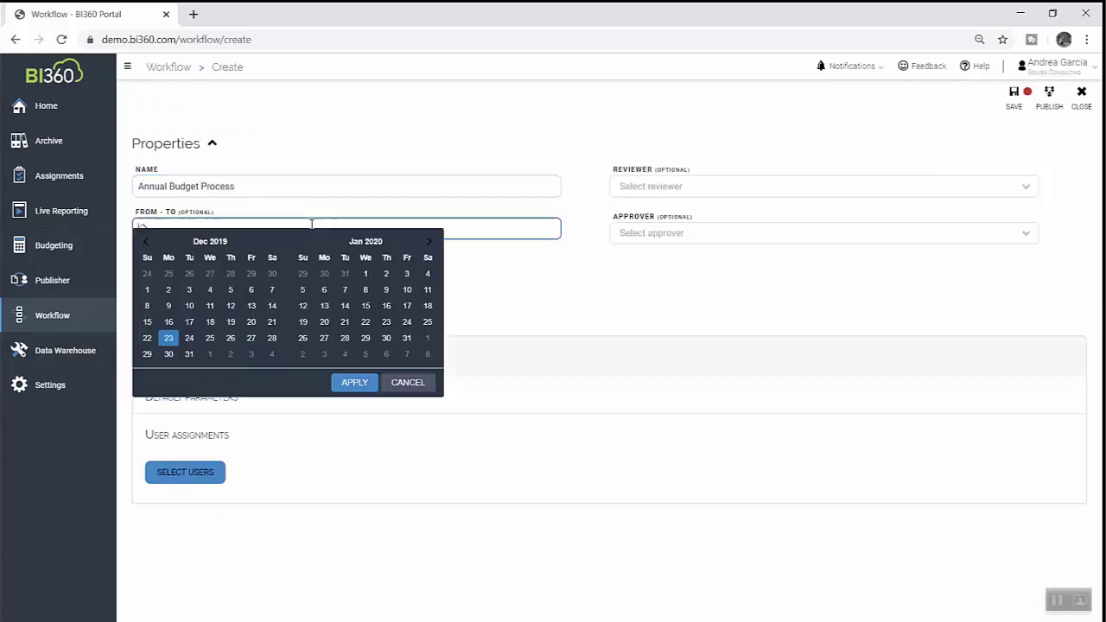
left_click(367, 275)
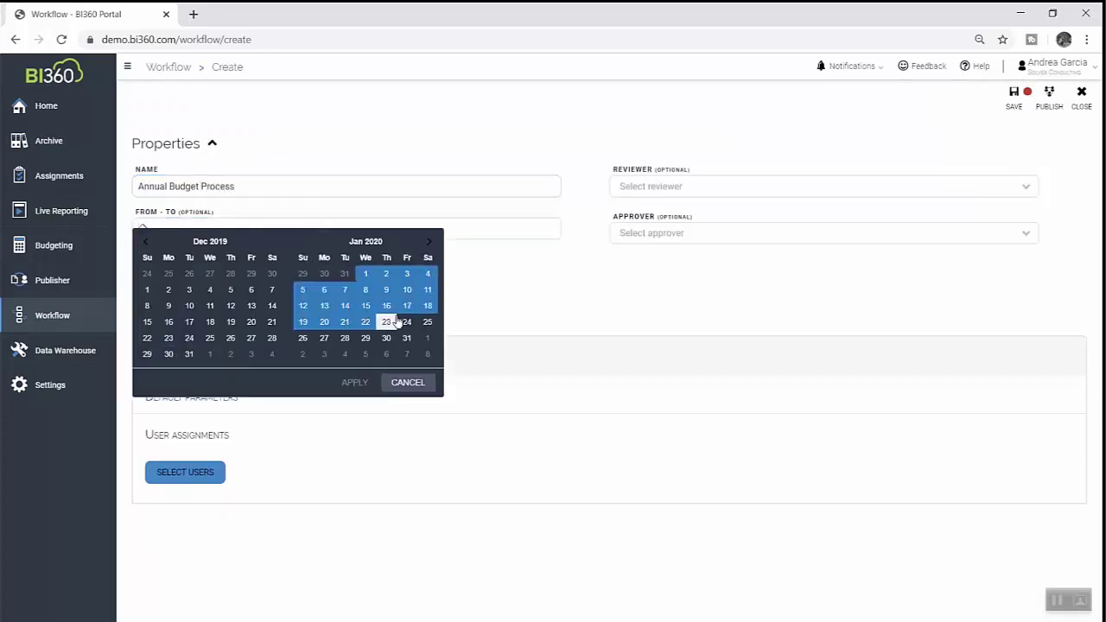
left_click(409, 341)
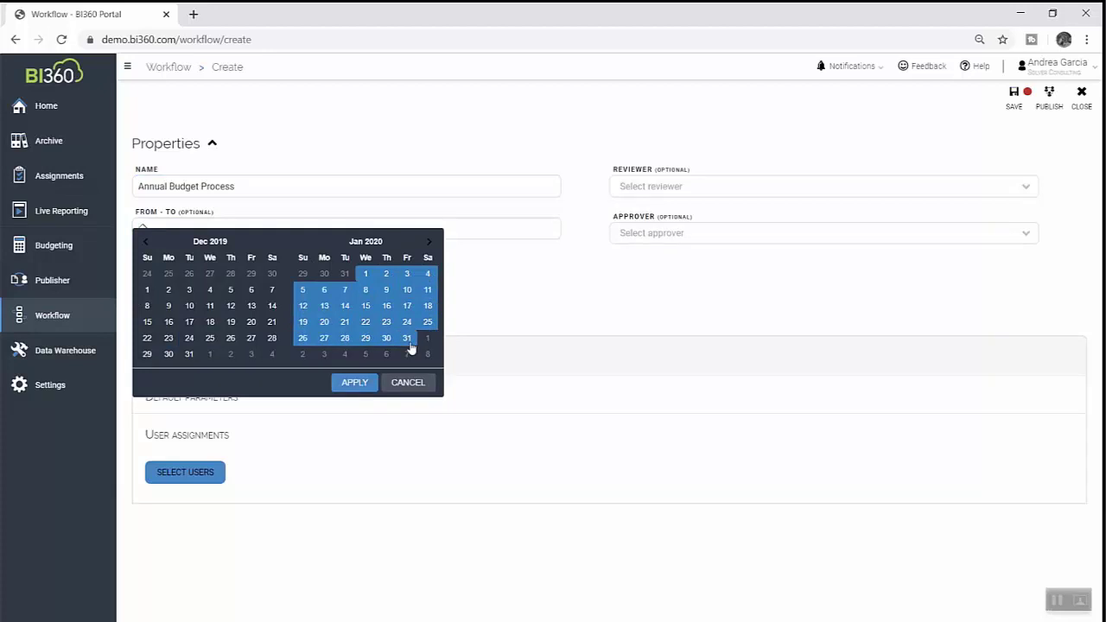
left_click(371, 383)
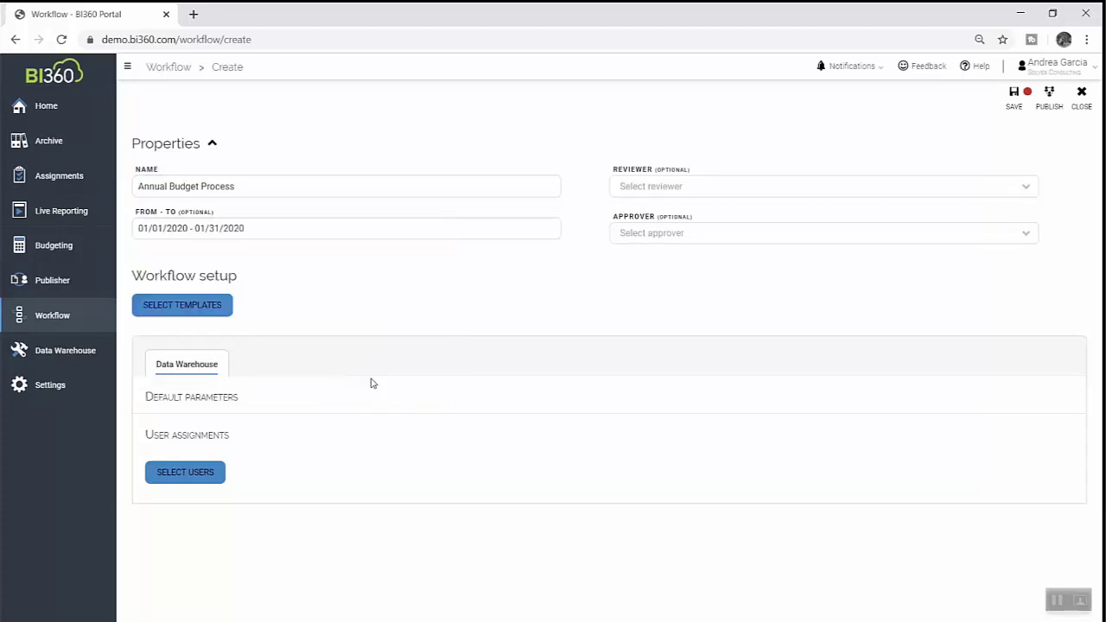
Step: Attach the B208 - Capital and B210 - Other Expenses templates to the workflow
left_click(223, 305)
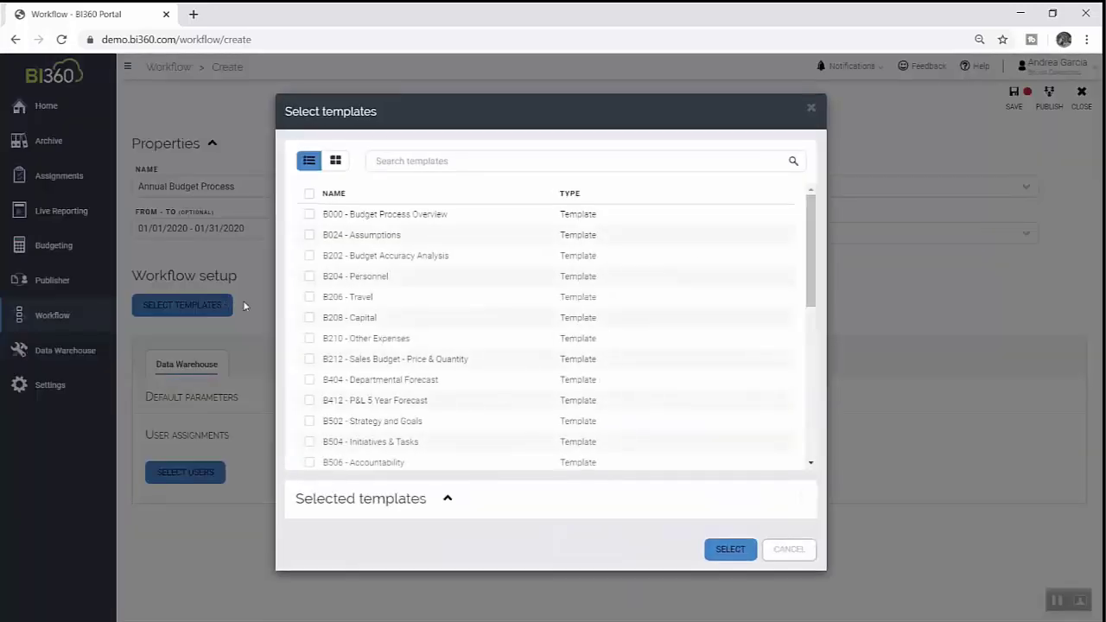
left_click(311, 322)
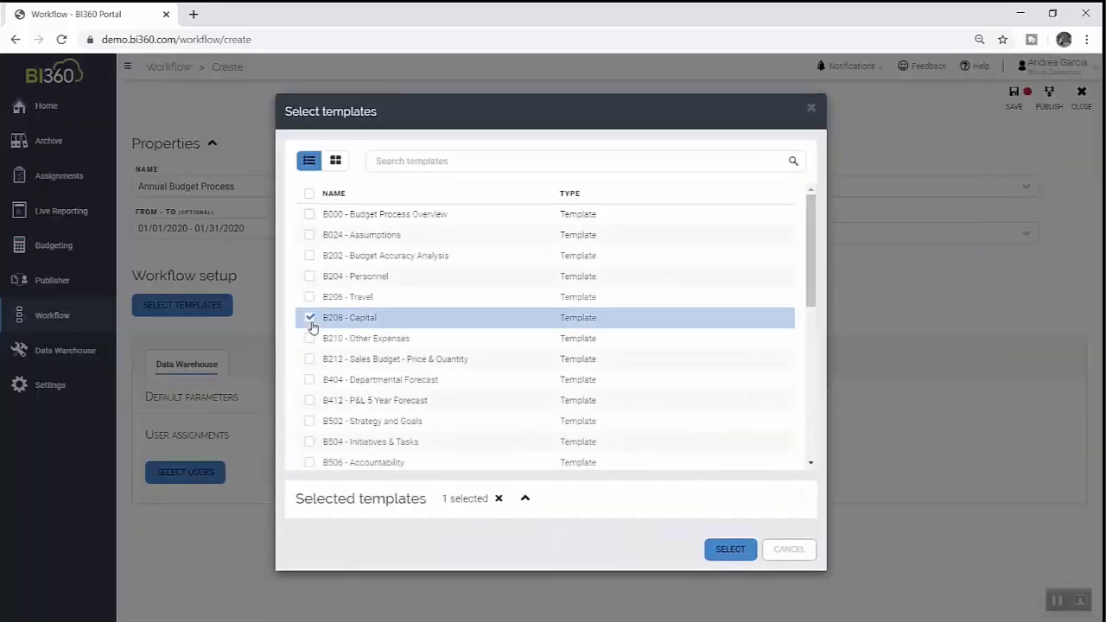
left_click(310, 337)
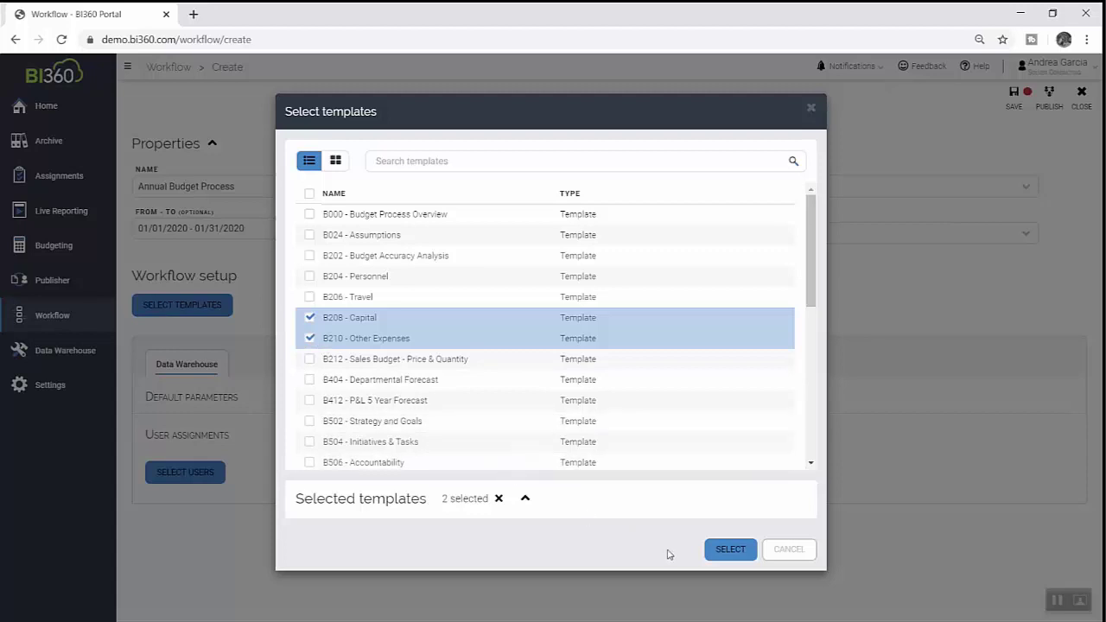
left_click(726, 550)
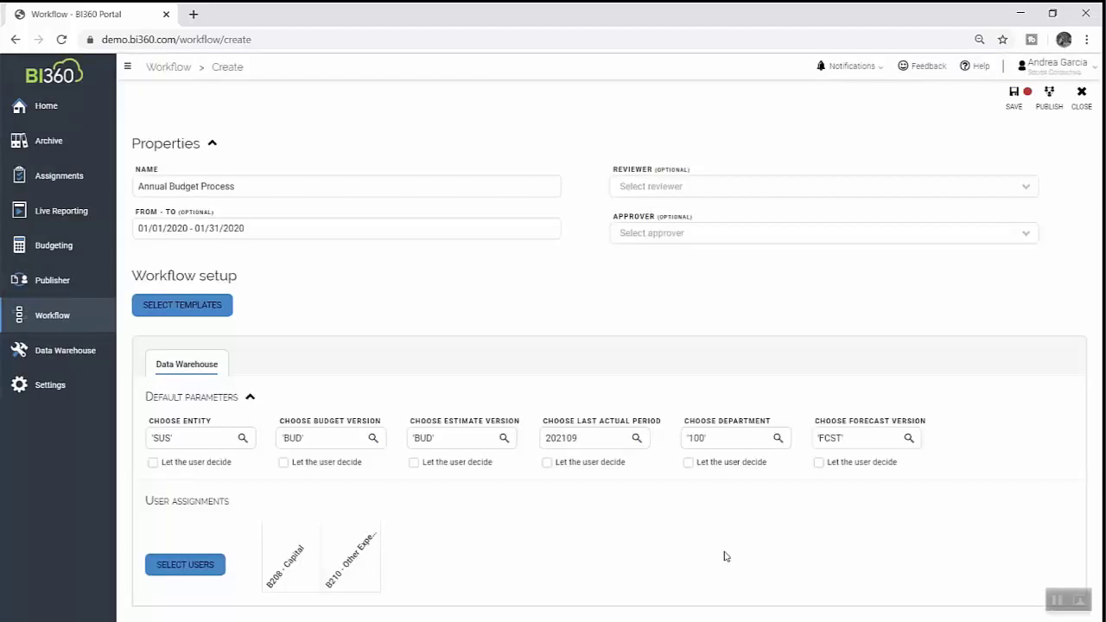
Step: Assign a user to both workflow templates
left_click(164, 567)
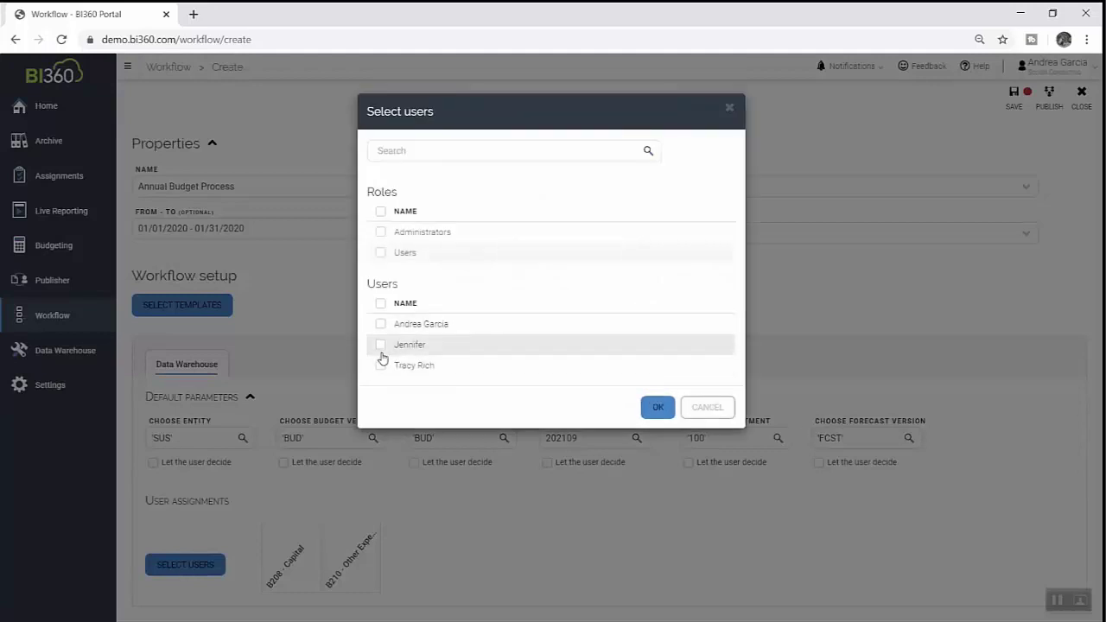
left_click(381, 350)
left_click(655, 406)
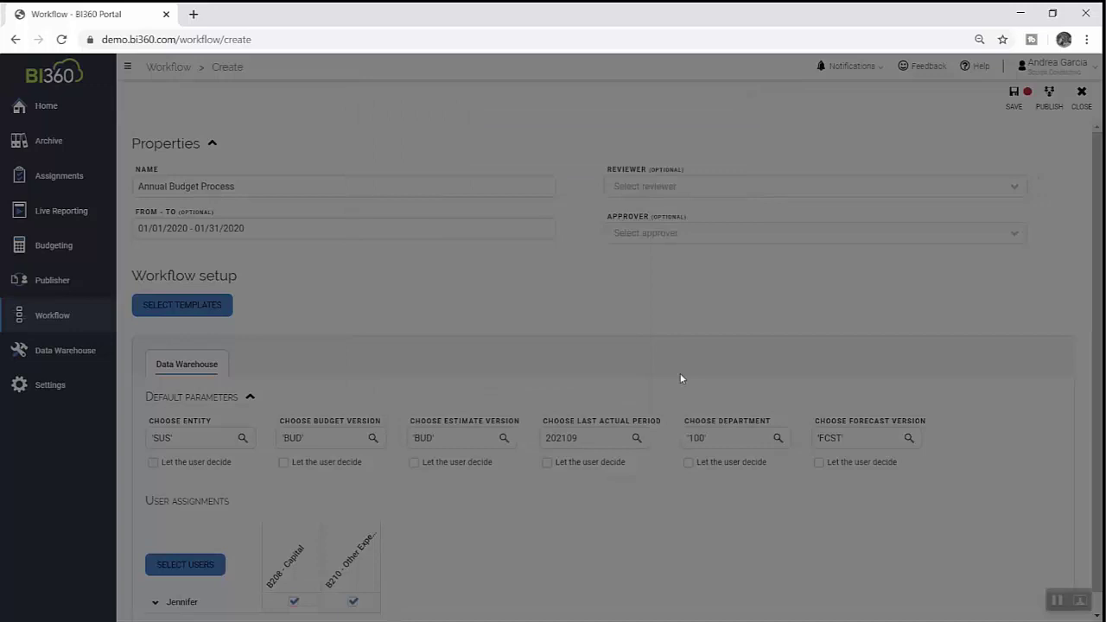
Step: Choose the approver for the Annual Budget Process workflow
left_click(849, 240)
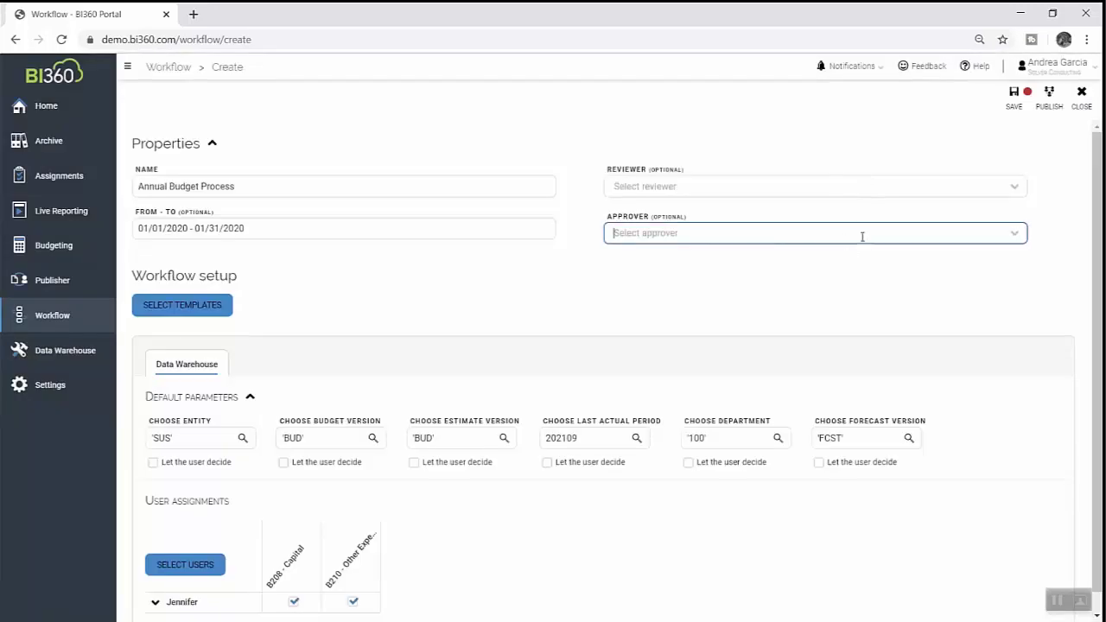
left_click(1014, 233)
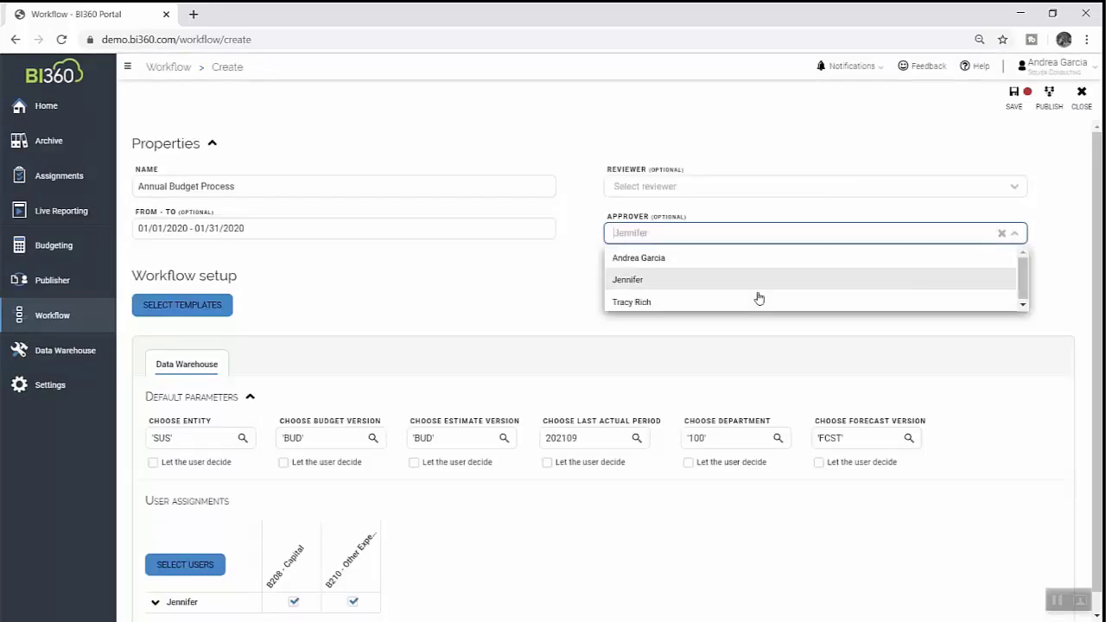
left_click(738, 262)
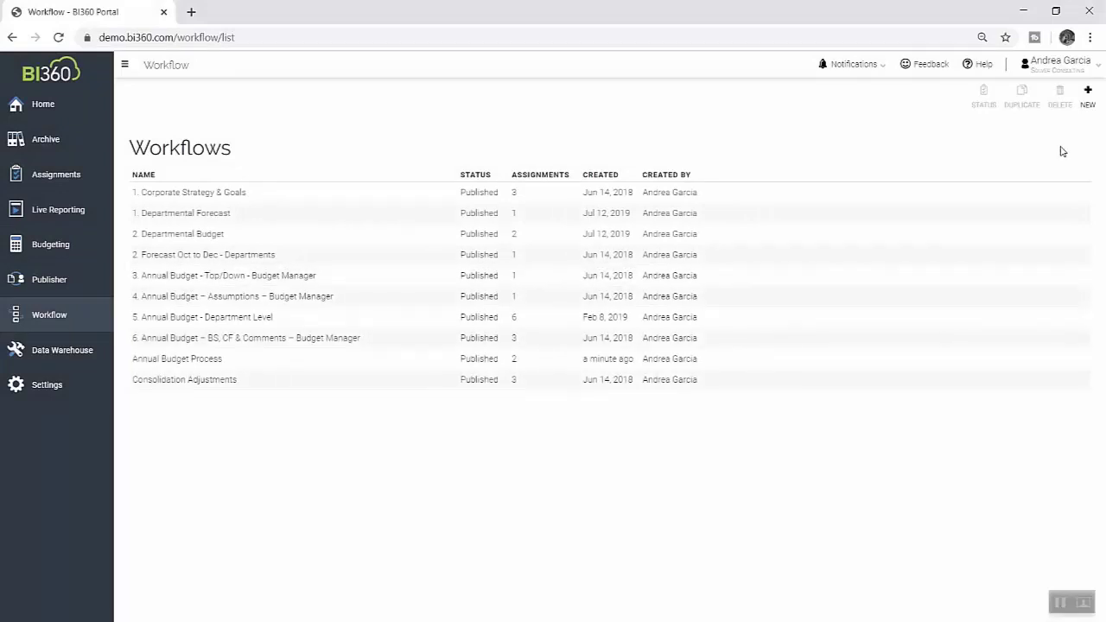
Step: Open the status board for '5. Annual Budget - Department Level' and scroll through its templates
left_click(846, 318)
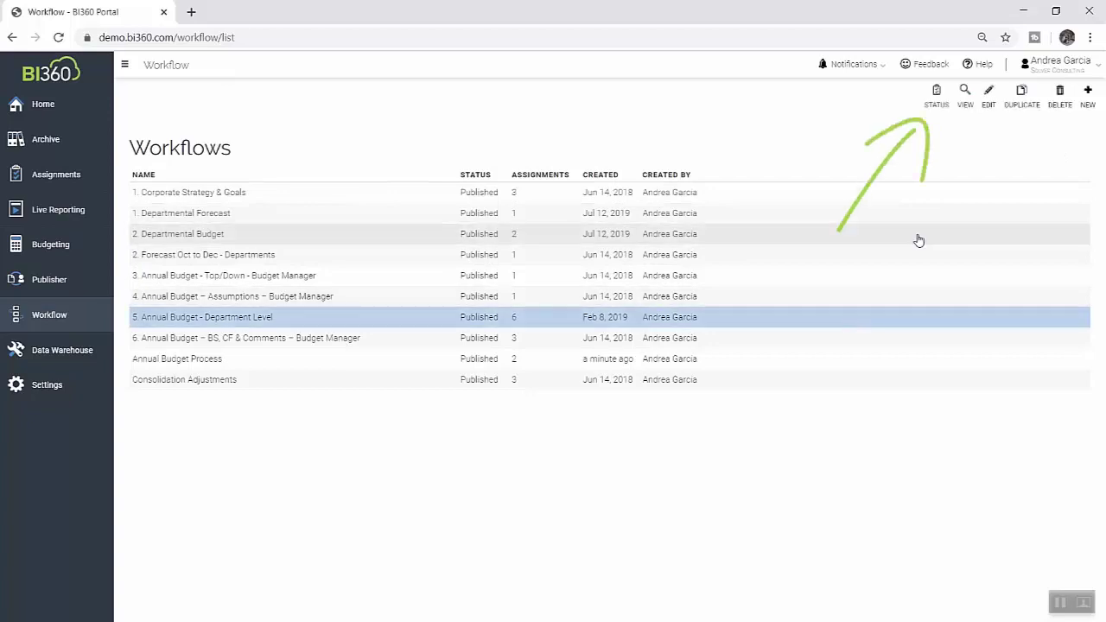
left_click(938, 101)
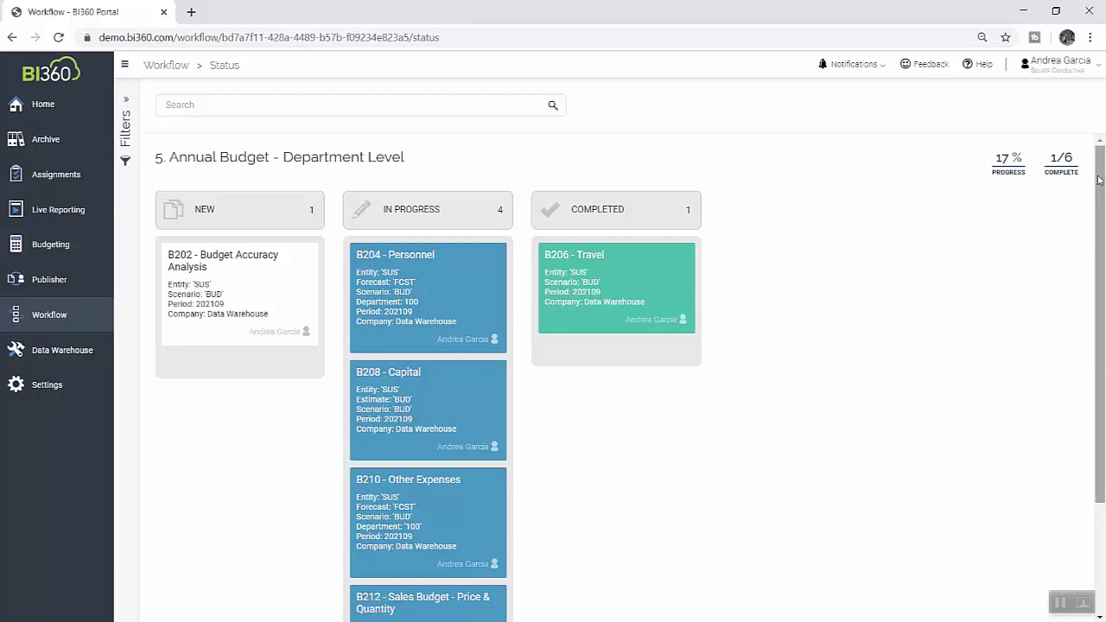
left_click_drag(1099, 178, 1099, 238)
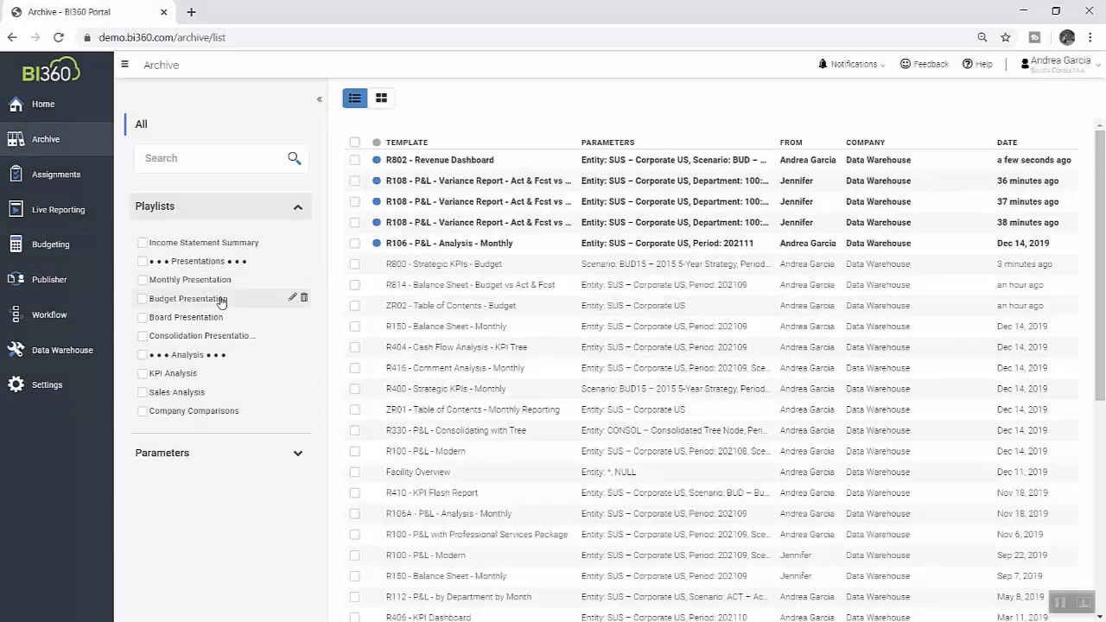
Step: Select the Budget Presentation playlist and switch to the R800 - Strategic KPIs - Budget report
left_click(207, 300)
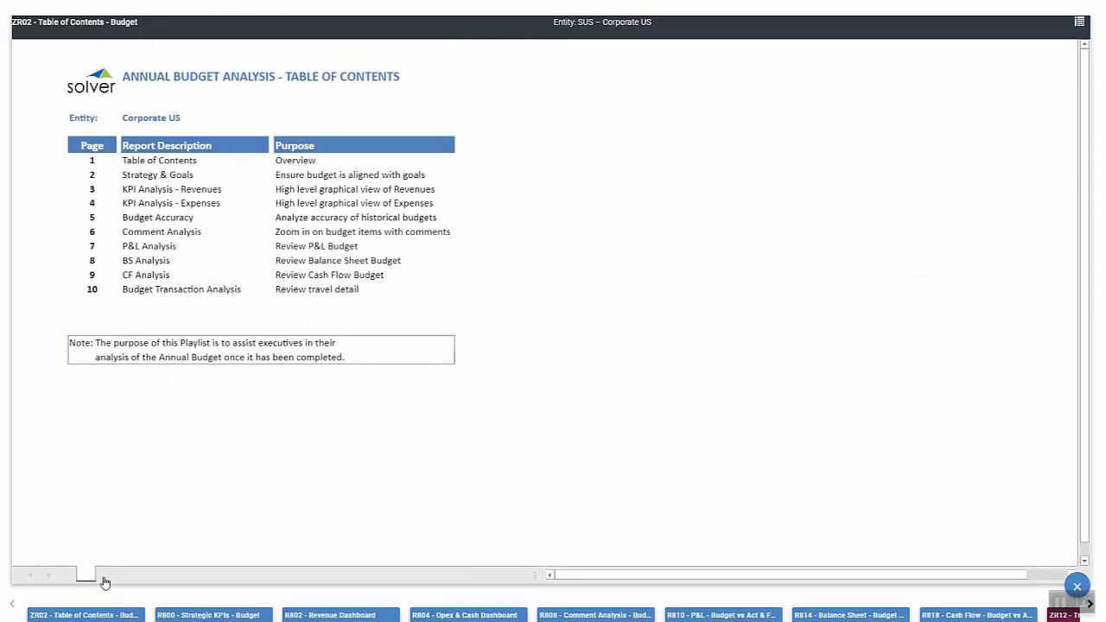
mouse_move(116, 615)
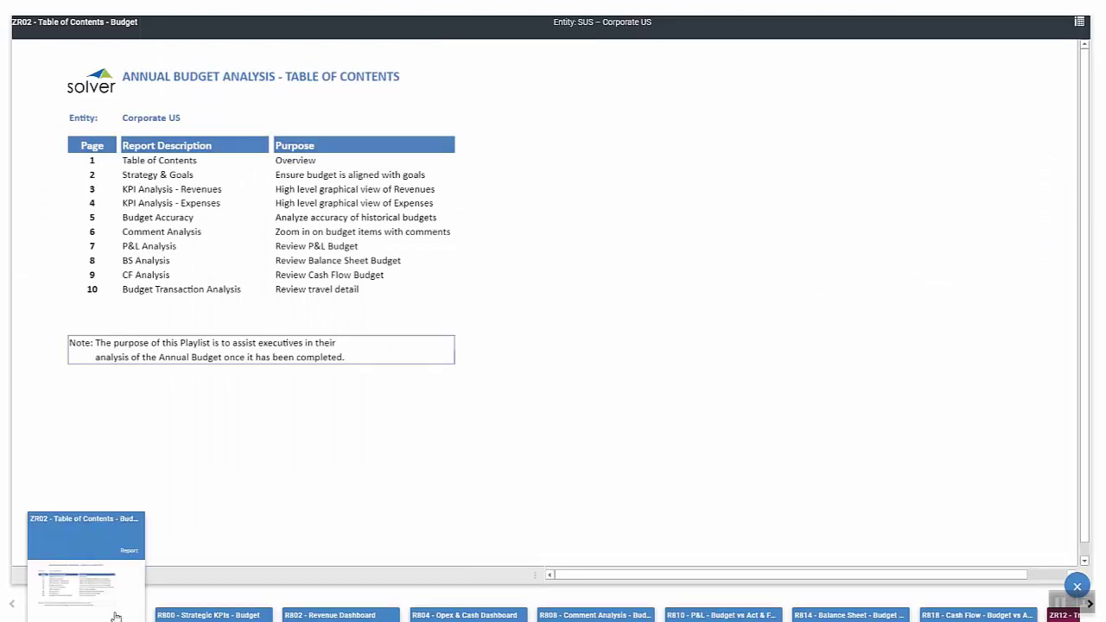
left_click(201, 611)
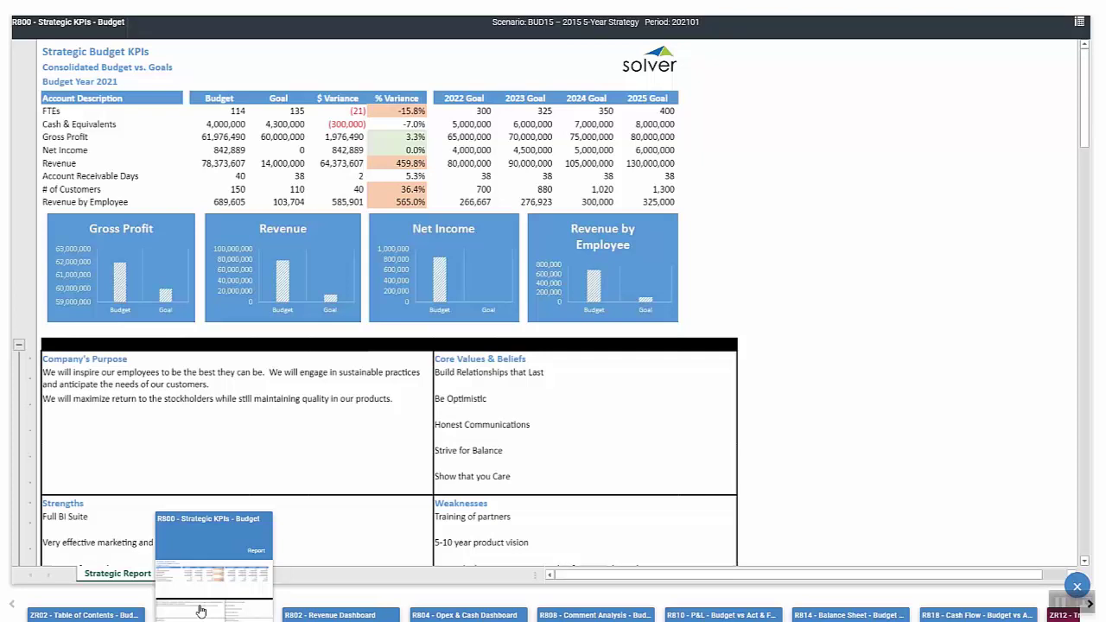
Step: Step from R802 Revenue Dashboard to R814 Balance Sheet and bring up drilldown for the 768,897 Cash & Equivalents budget
left_click(311, 614)
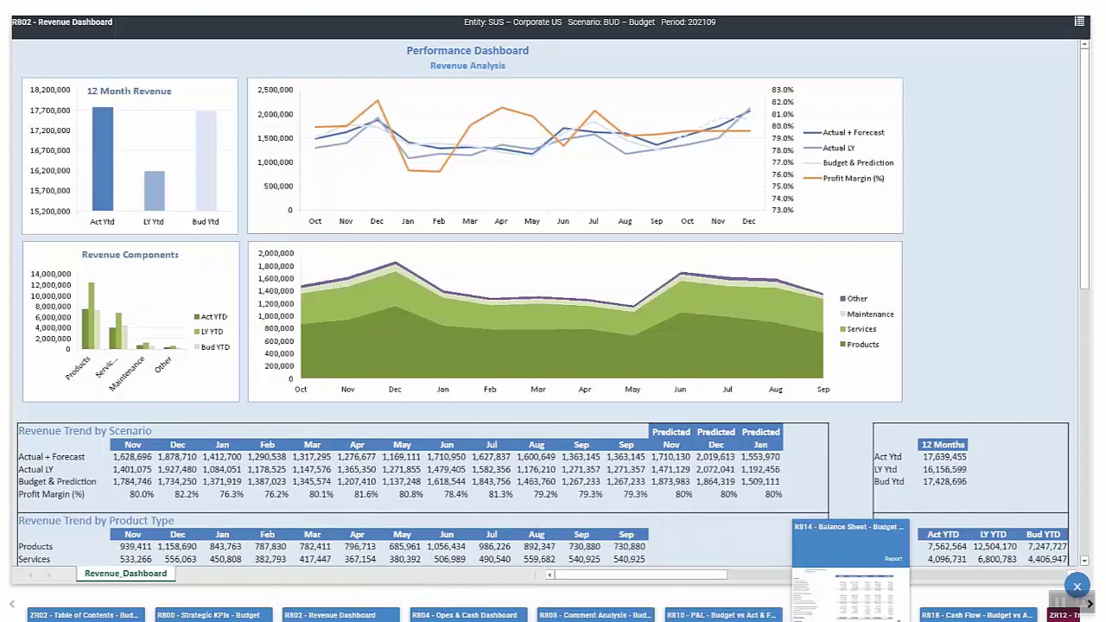
left_click(897, 615)
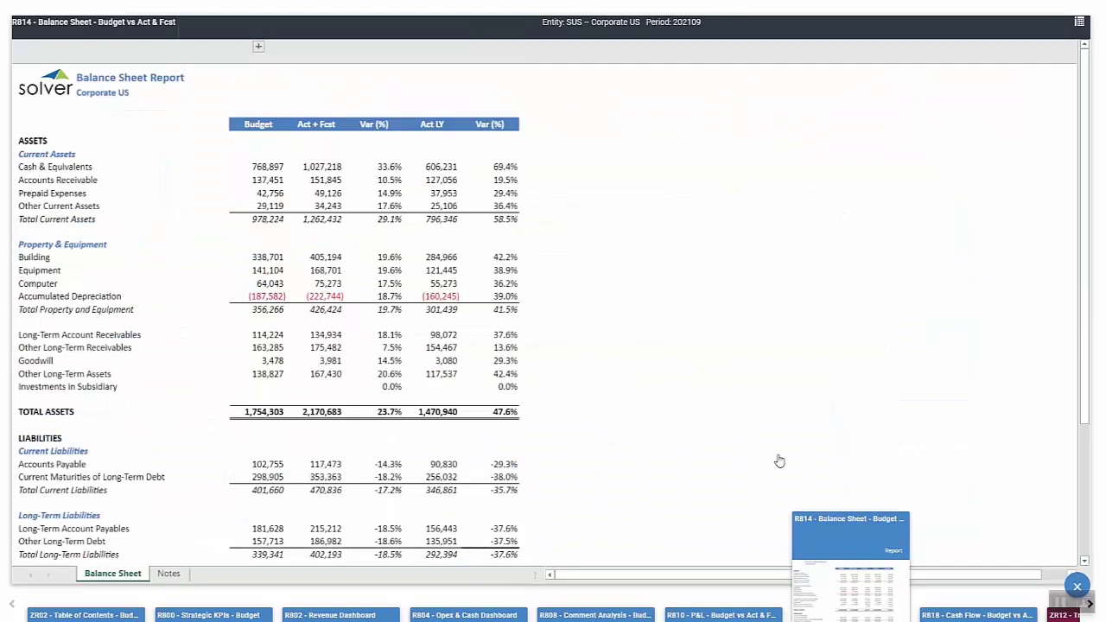
left_click(277, 169)
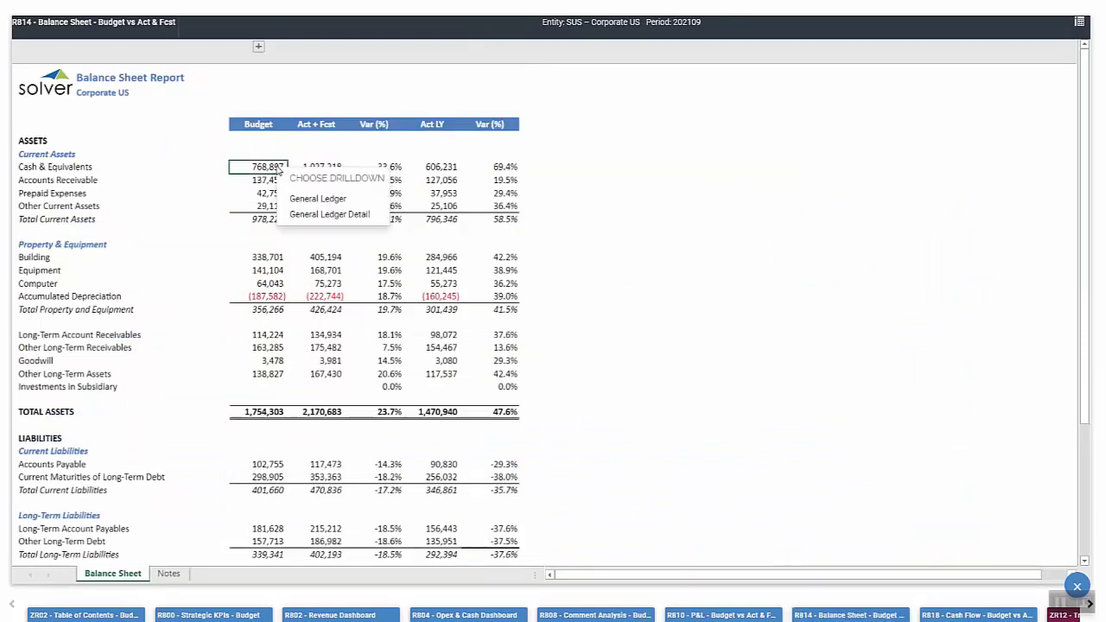